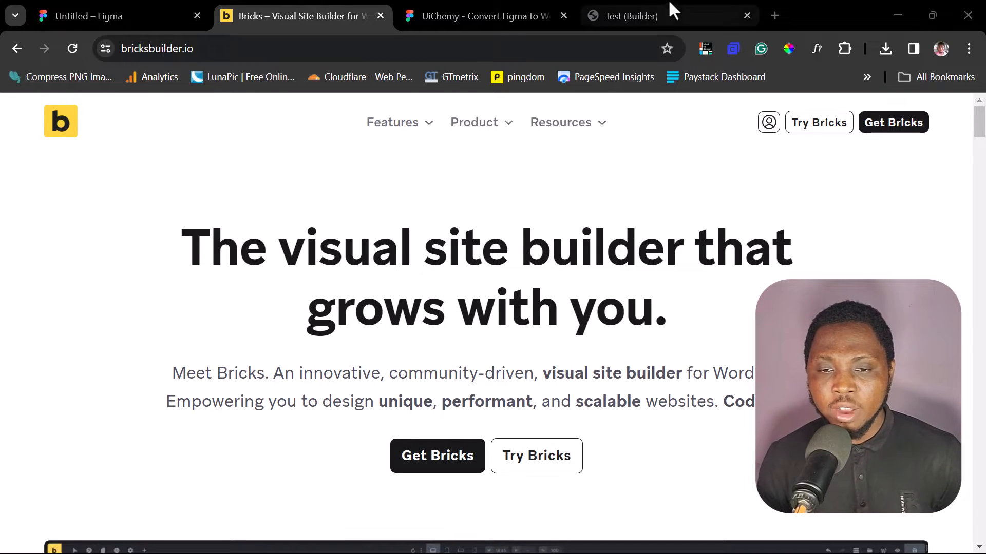
- Open the UiChemy – Convert Figma to WordPress plugin in the untitled Figma design file
left_click(428, 16)
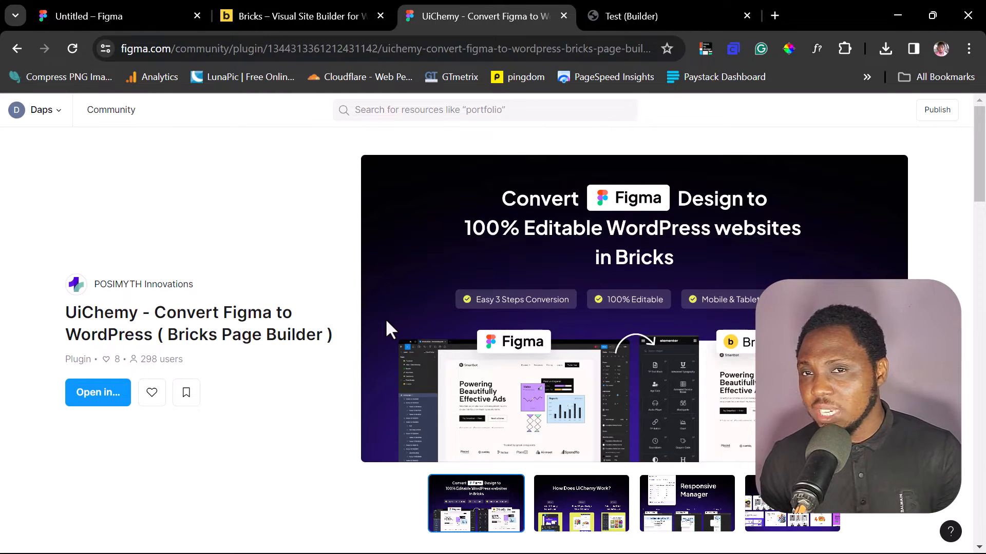
left_click(114, 12)
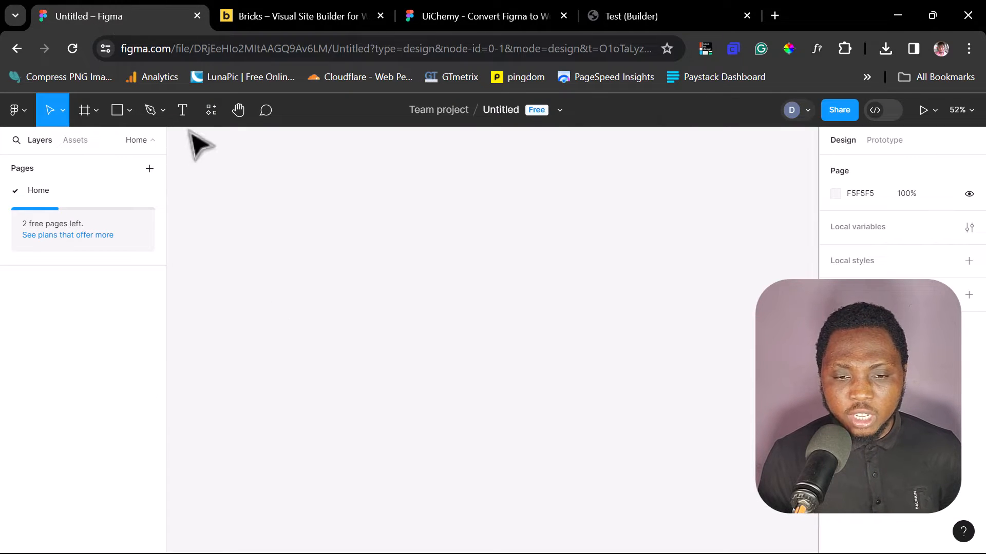
left_click(209, 112)
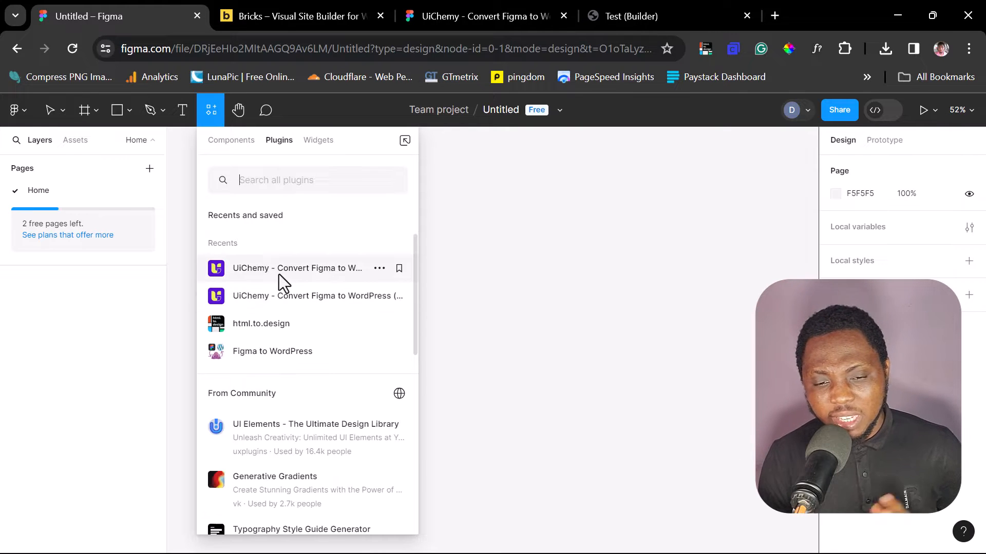
left_click(305, 267)
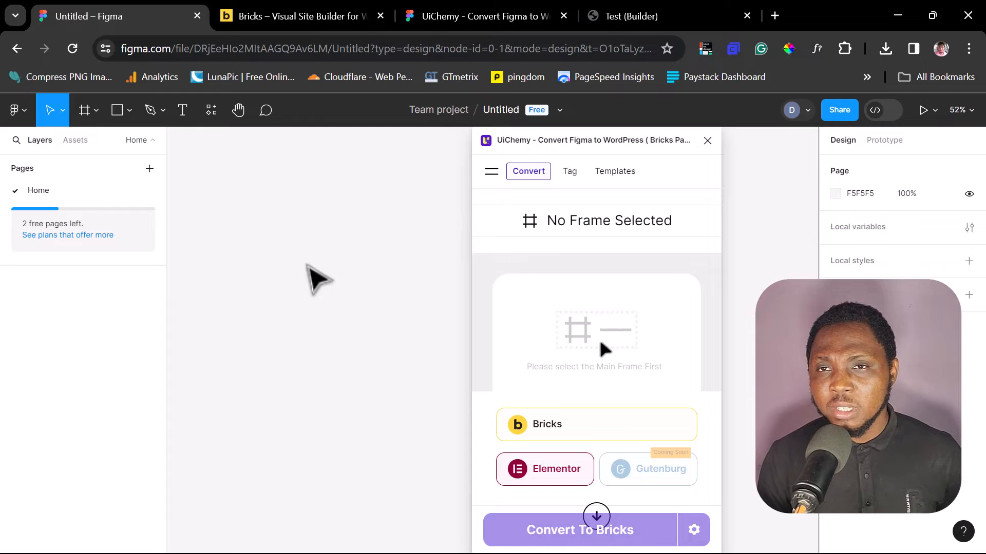
- Browse the plugin's templates library and insert the Rootslive template onto the canvas
left_click(622, 172)
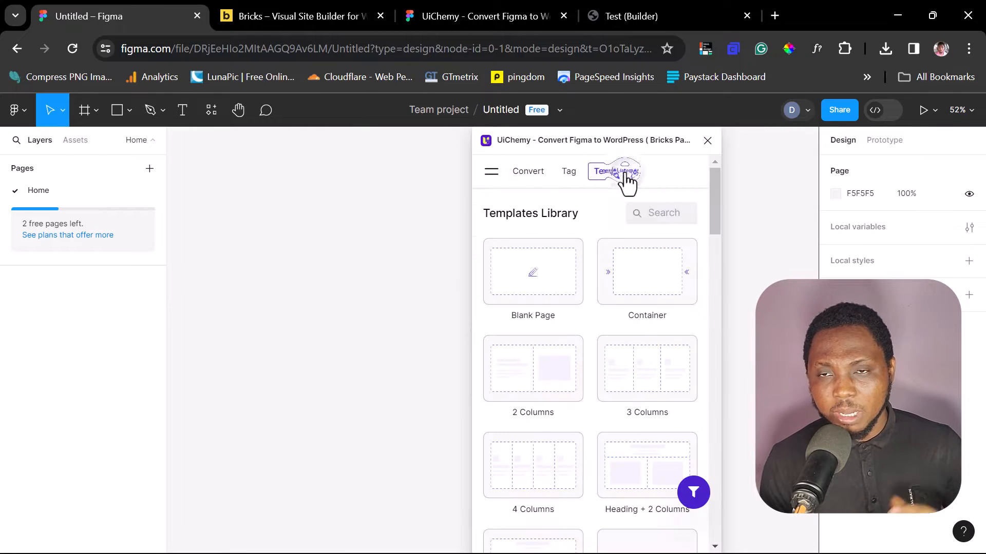
scroll(588, 263, "down", 5)
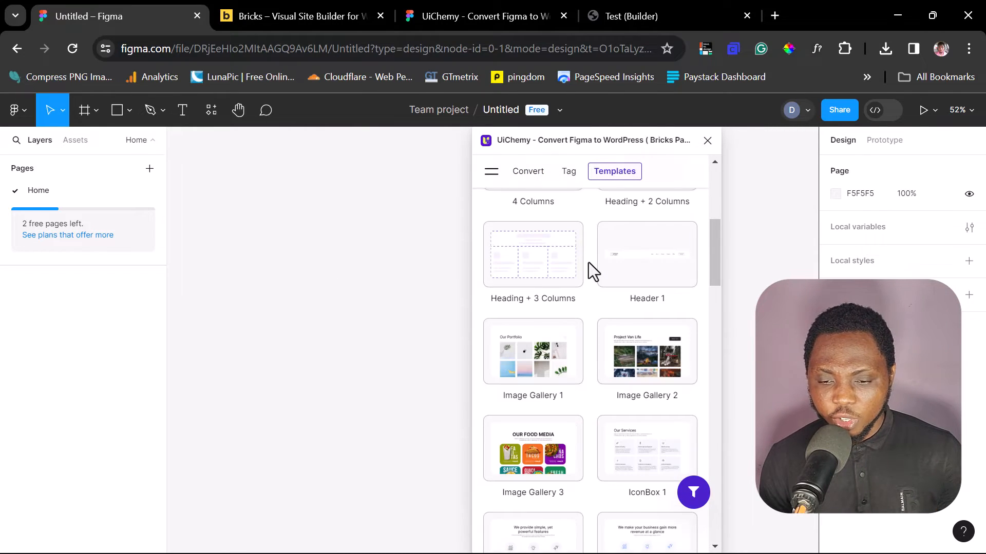
scroll(588, 263, "down", 3)
scroll(555, 295, "up", 2)
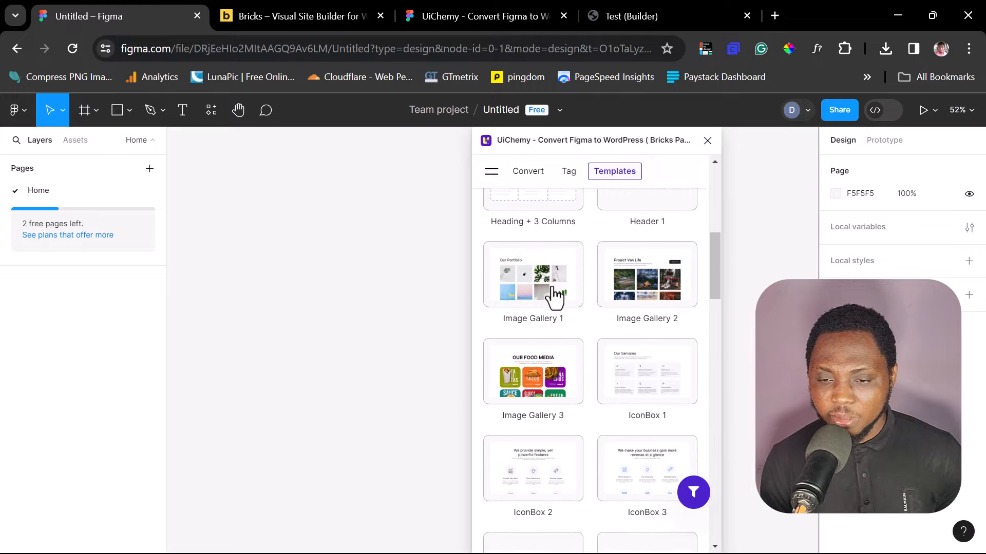
scroll(555, 296, "down", 6)
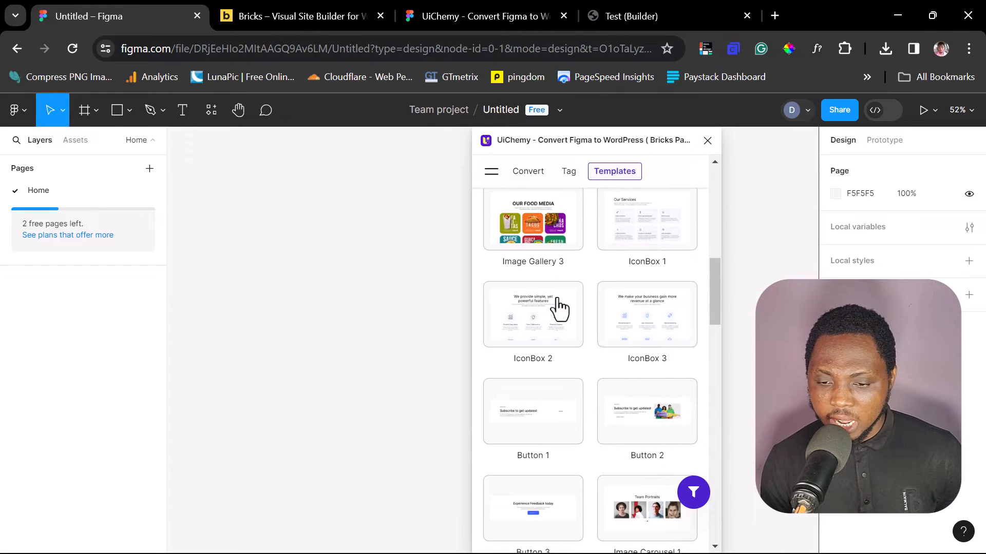
scroll(560, 308, "down", 9)
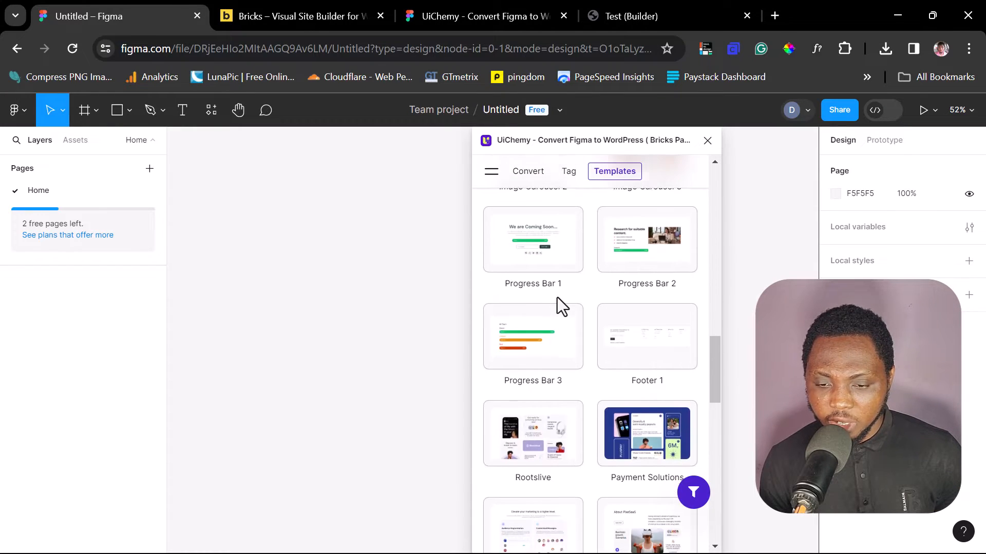
left_click(516, 288)
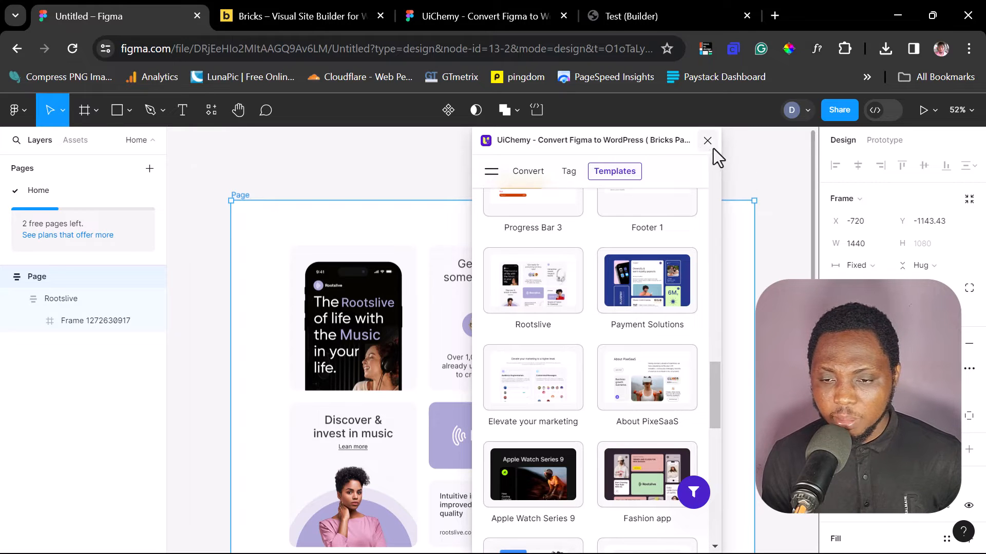
- Reposition the plugin window and open its Convert view for the selected Page frame
left_click_drag(648, 142, 965, 152)
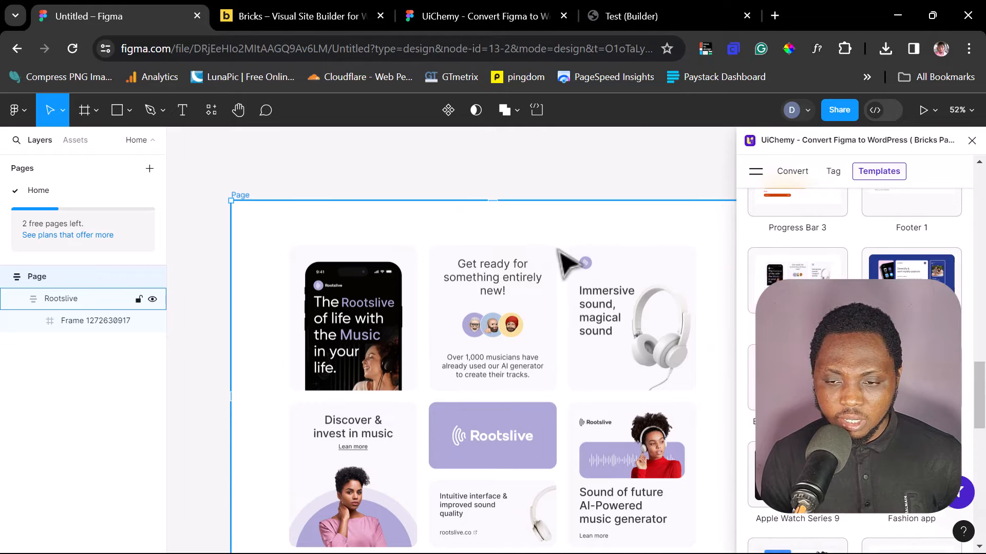
left_click_drag(901, 149, 137, 180)
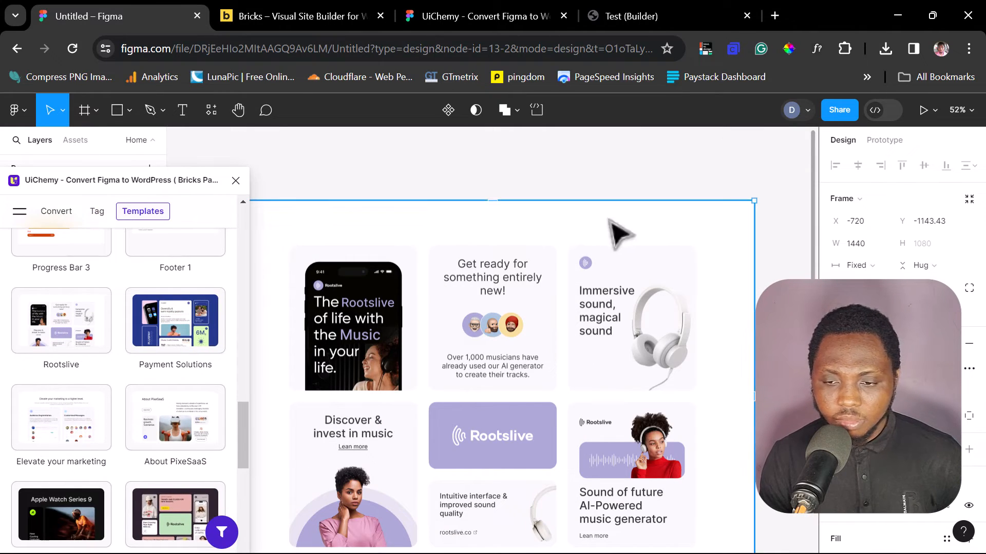
scroll(800, 229, "down", 3)
scroll(806, 242, "up", 3)
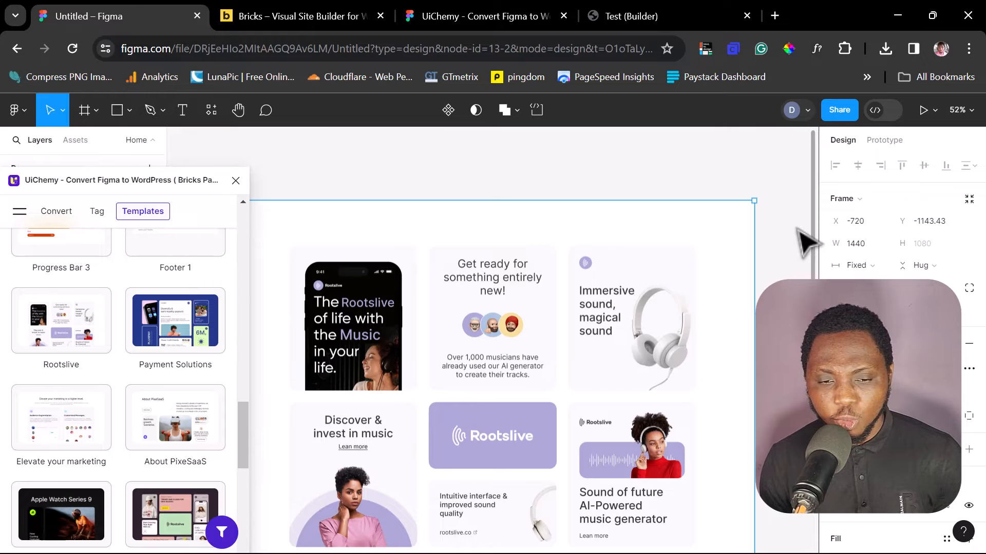
scroll(804, 241, "down", 2)
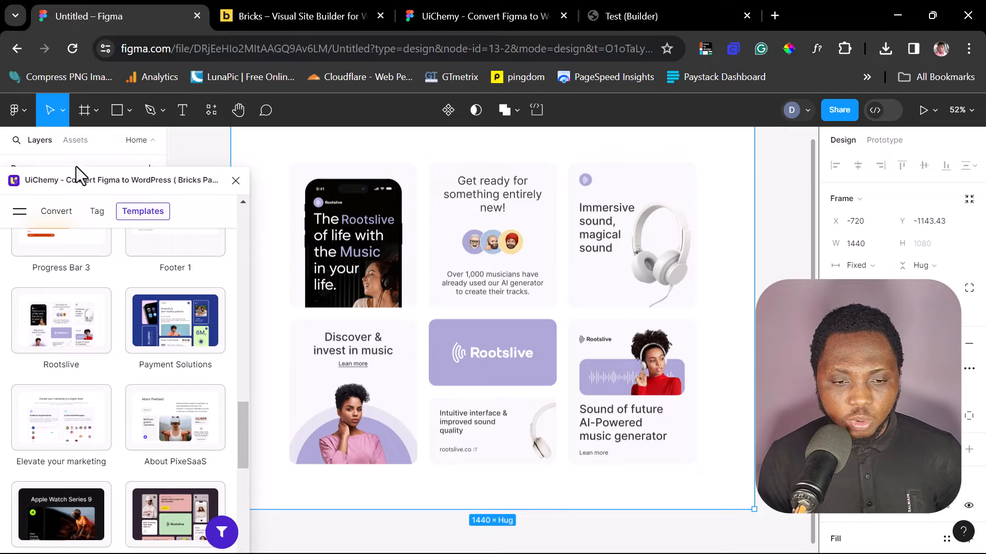
left_click_drag(78, 179, 546, 135)
left_click(525, 175)
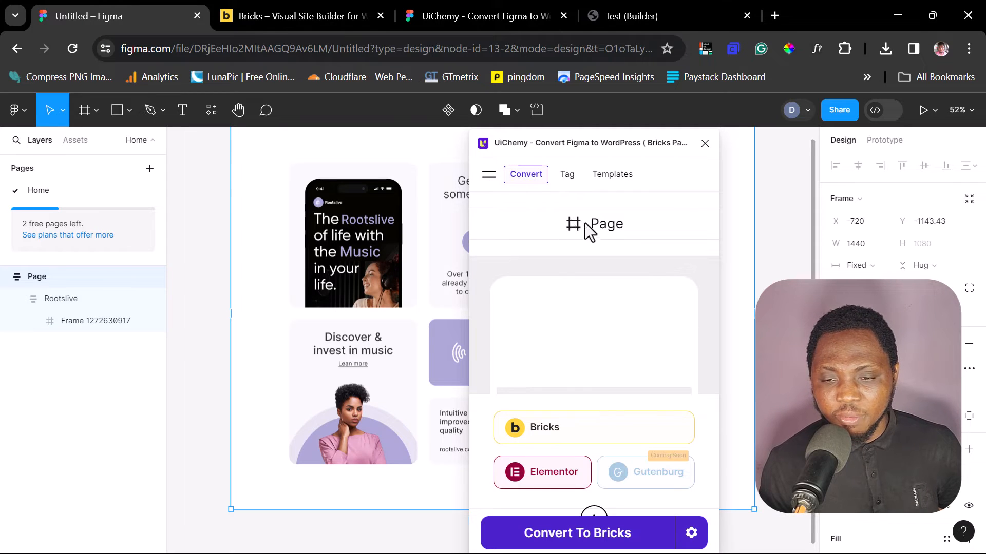
scroll(308, 275, "up", 3)
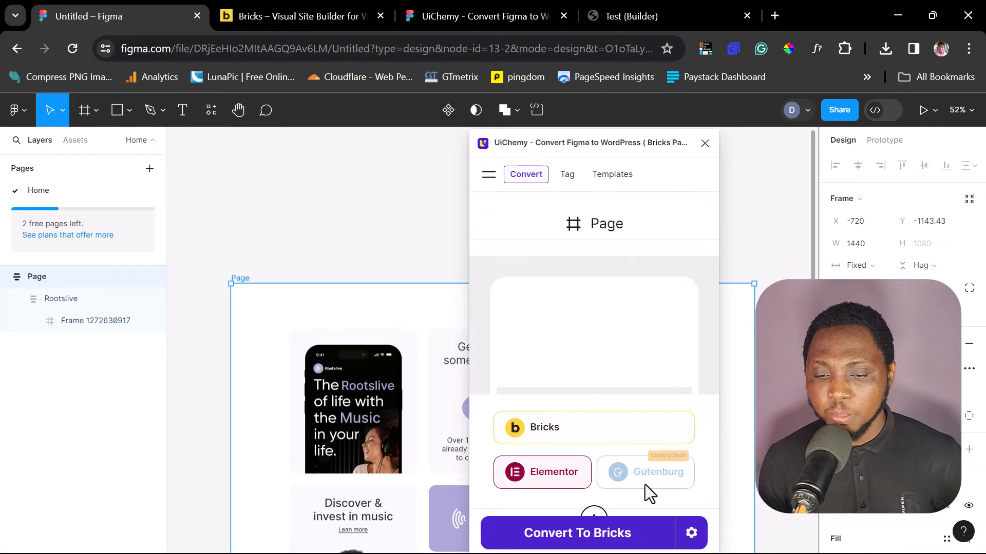
- Convert the Page frame to Bricks after ticking the readiness confirmation, and download the JSON file
left_click(615, 545)
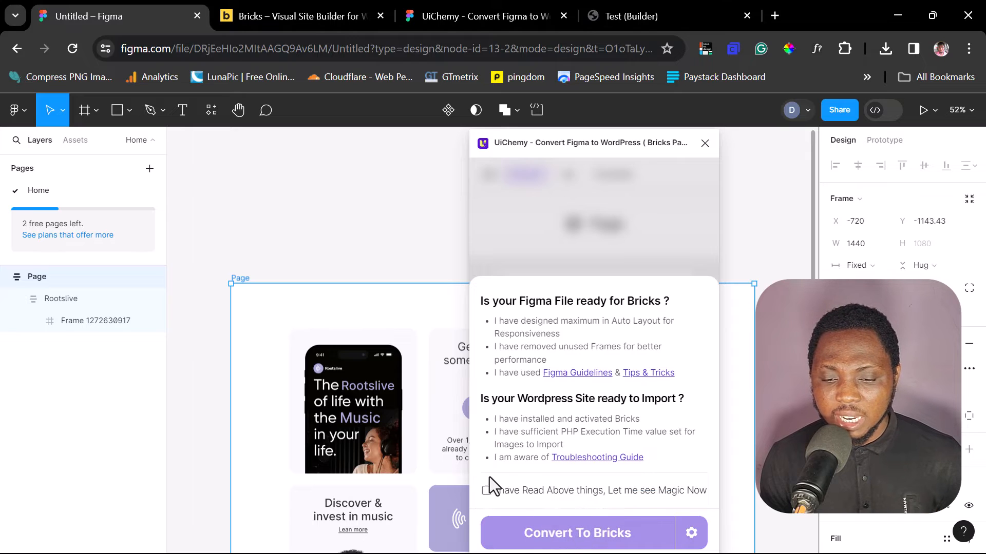
left_click(483, 493)
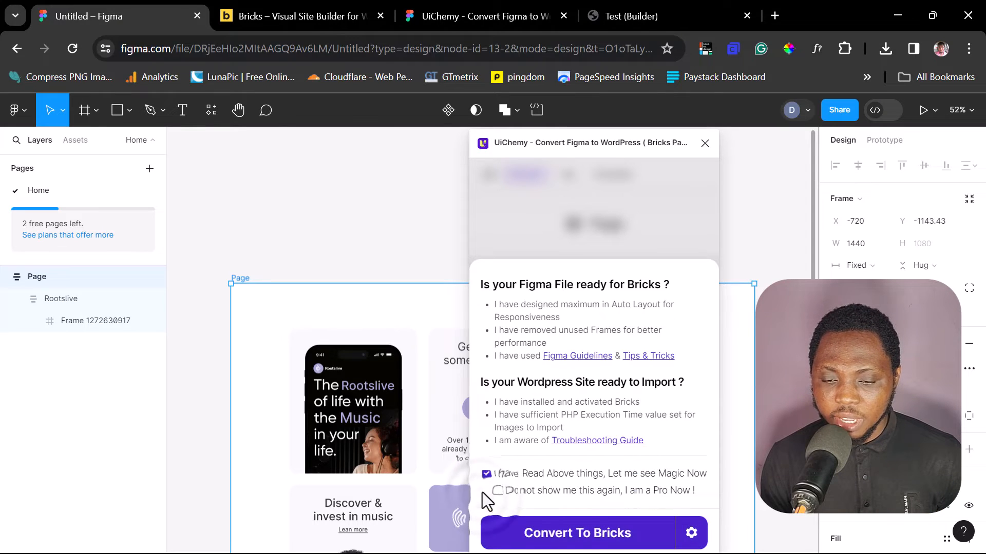
left_click(567, 536)
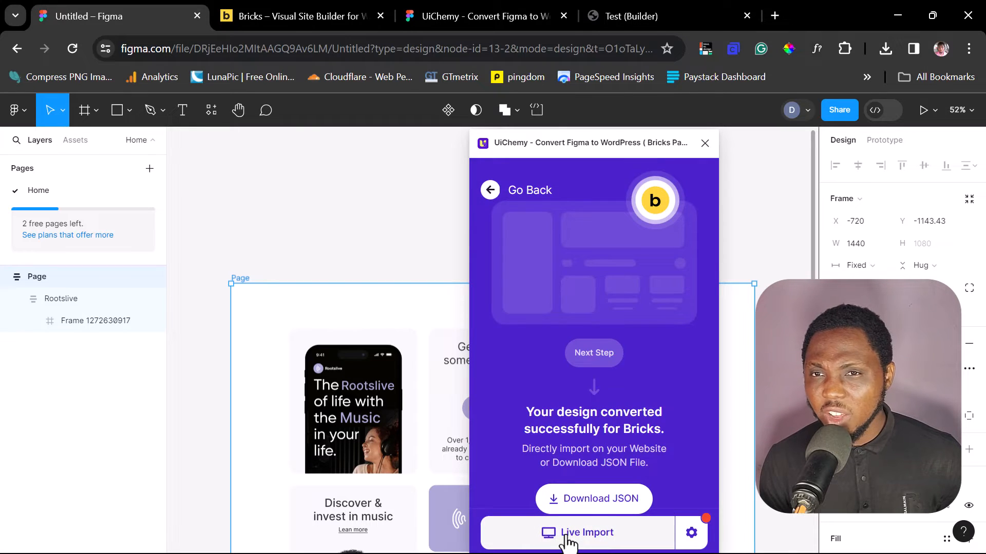
left_click(585, 498)
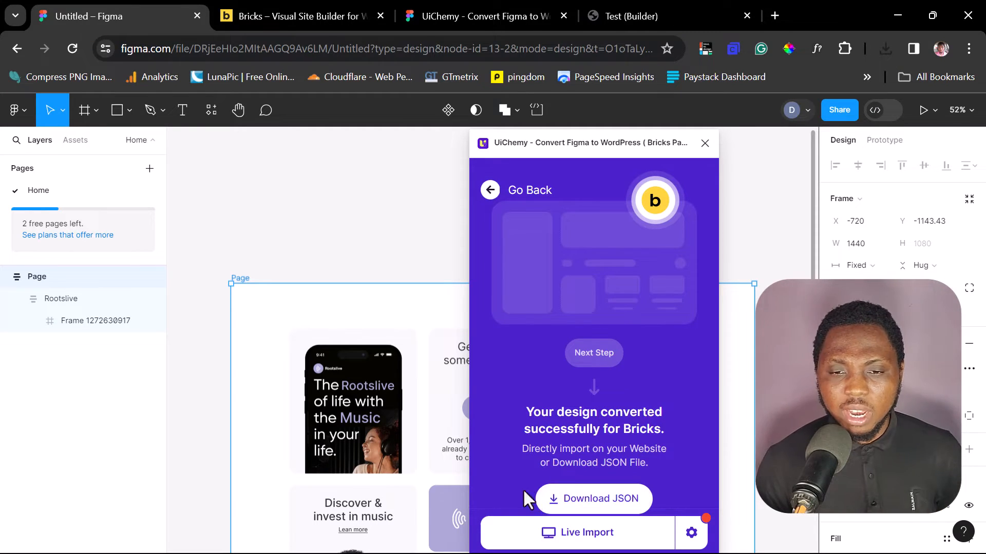
- In the Bricks builder, import the downloaded page (1).json as a template and insert it into the page
left_click(606, 17)
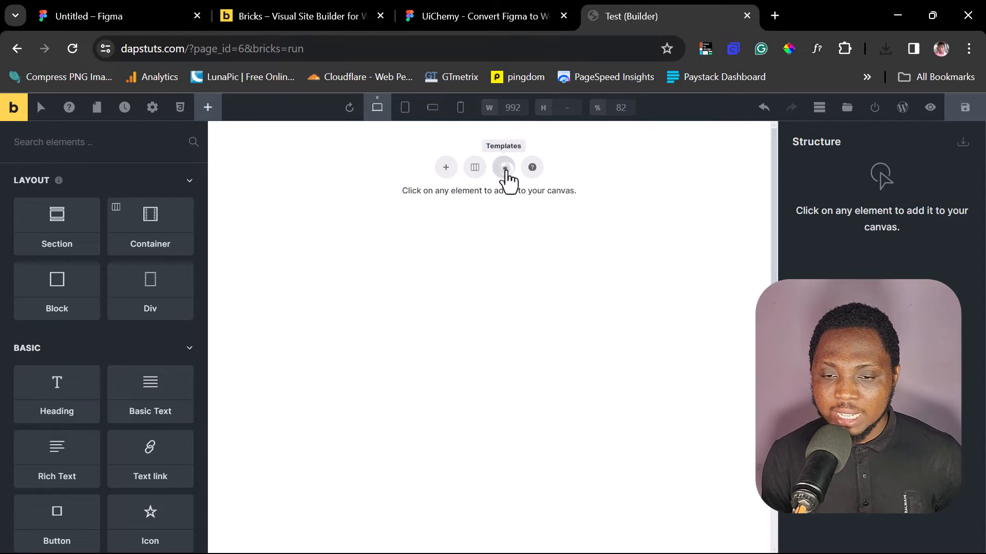
left_click(506, 177)
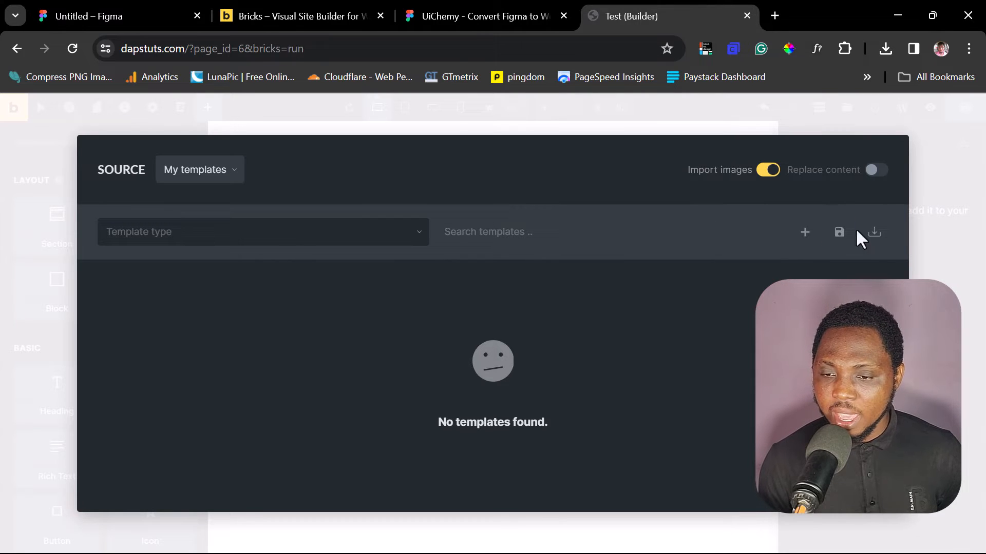
left_click(872, 234)
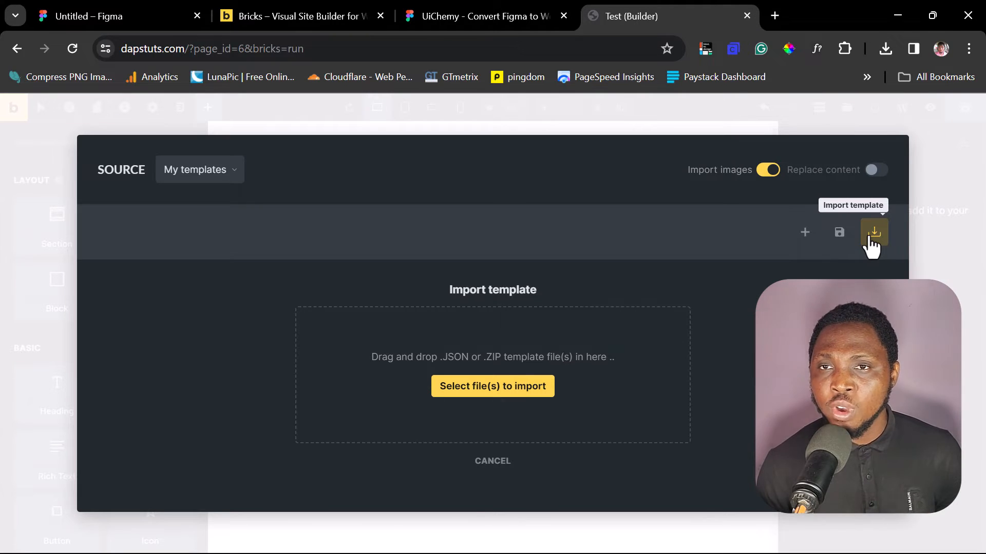
left_click(885, 38)
left_click_drag(759, 135, 483, 383)
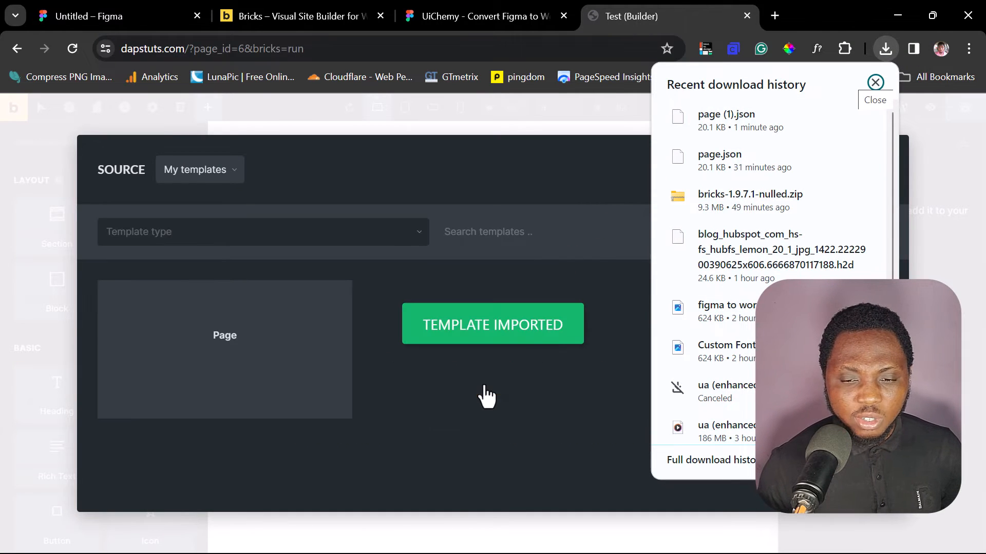
mouse_move(218, 398)
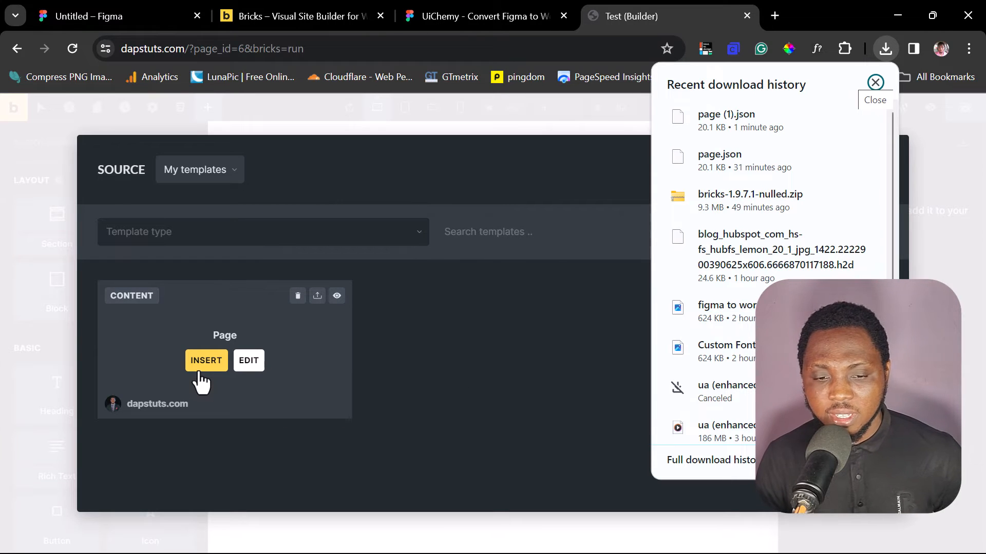
left_click(202, 364)
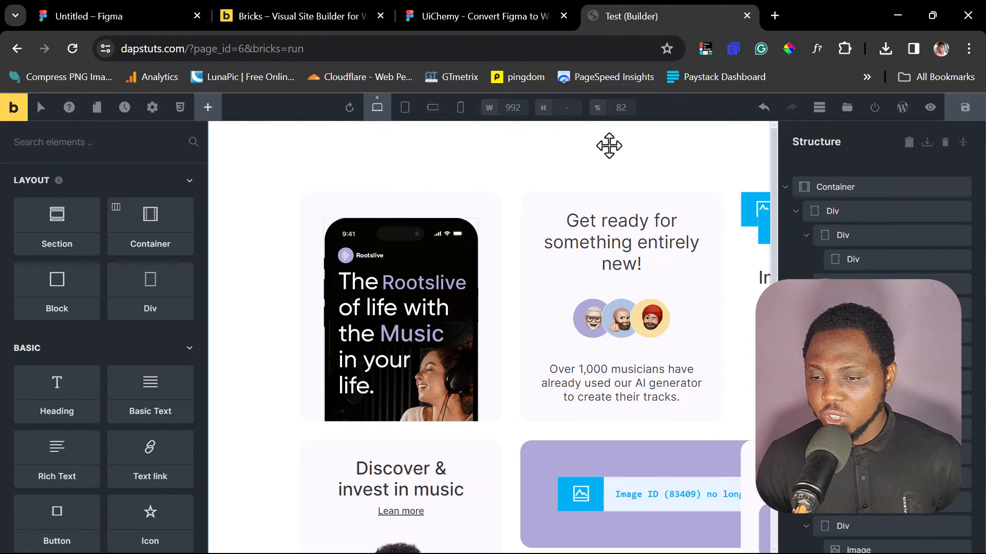
- Preview the imported page and scroll through its content
left_click(929, 109)
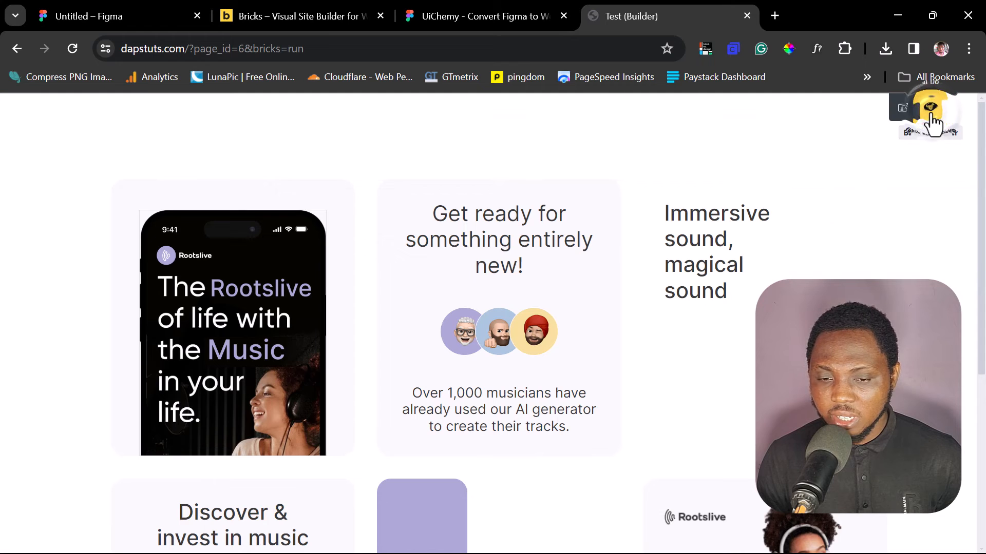
scroll(753, 280, "down", 5)
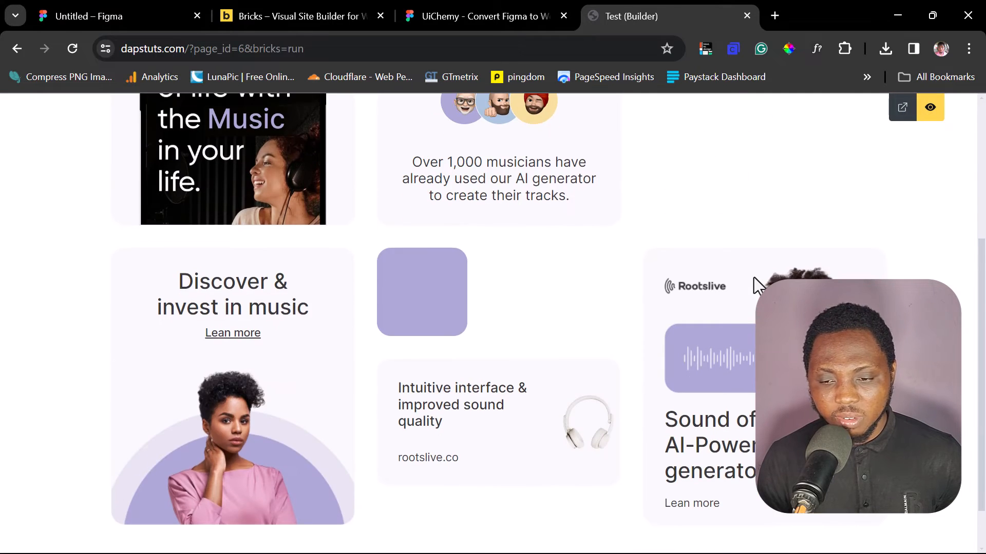
scroll(753, 281, "up", 5)
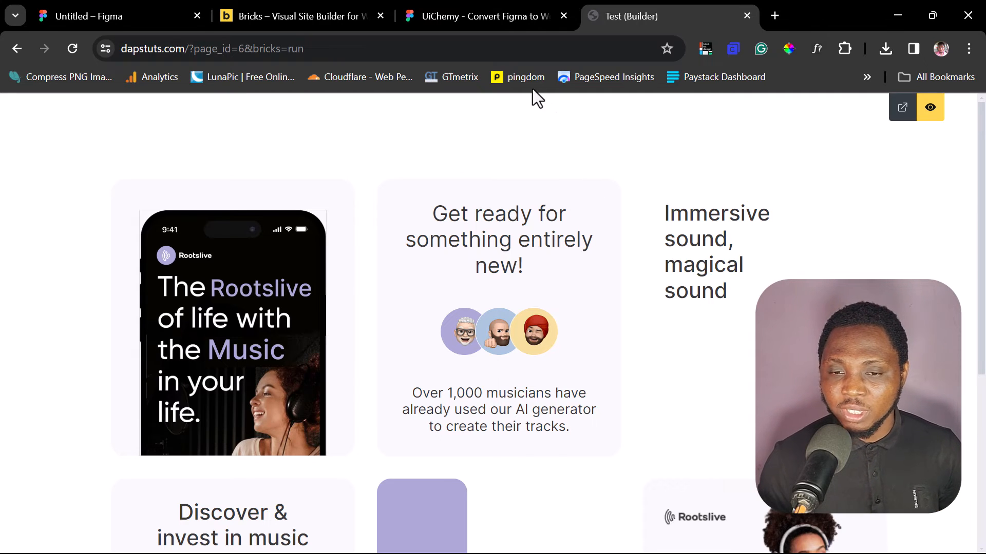
- Open the UiChemy website through the Visit Website link on the plugin's community page
left_click(487, 15)
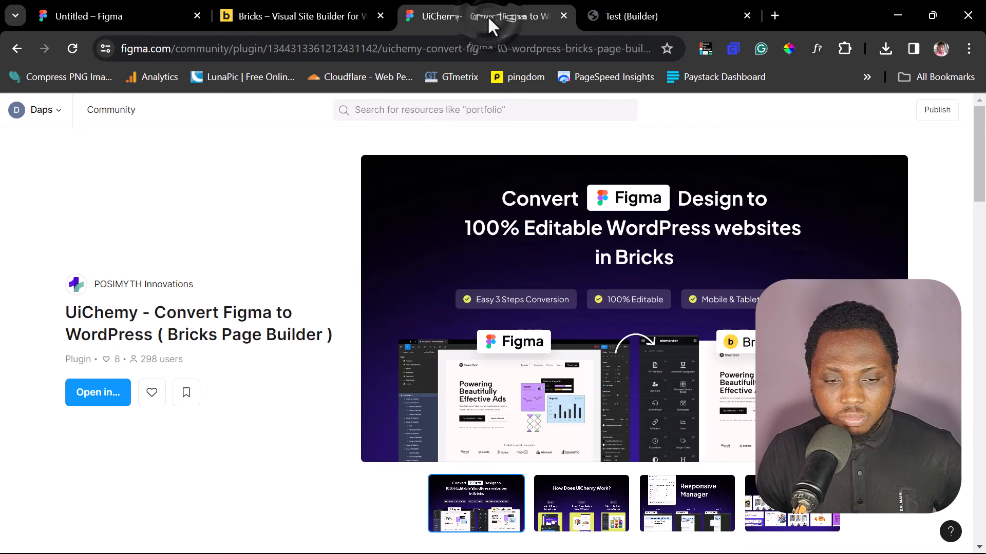
scroll(293, 162, "down", 5)
scroll(292, 169, "down", 2)
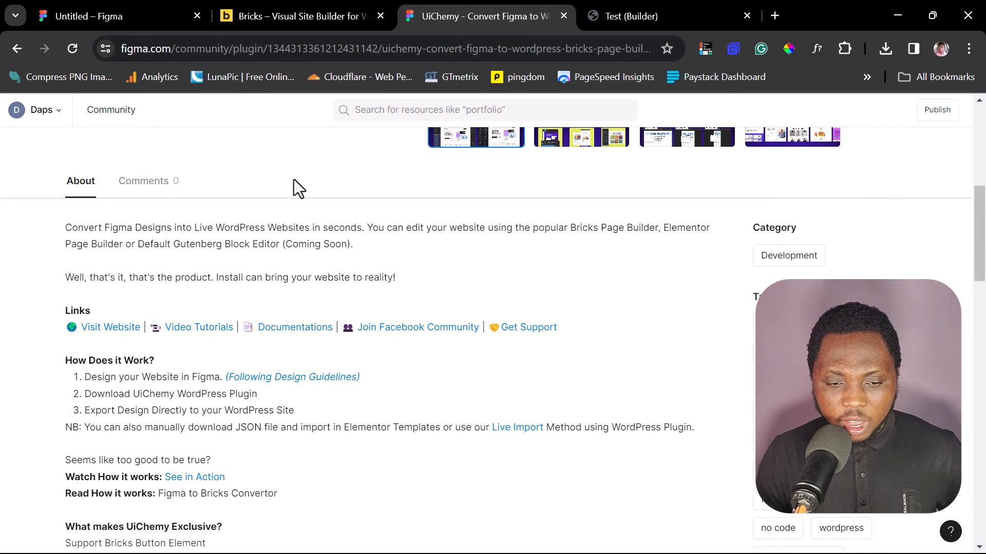
left_click(99, 330)
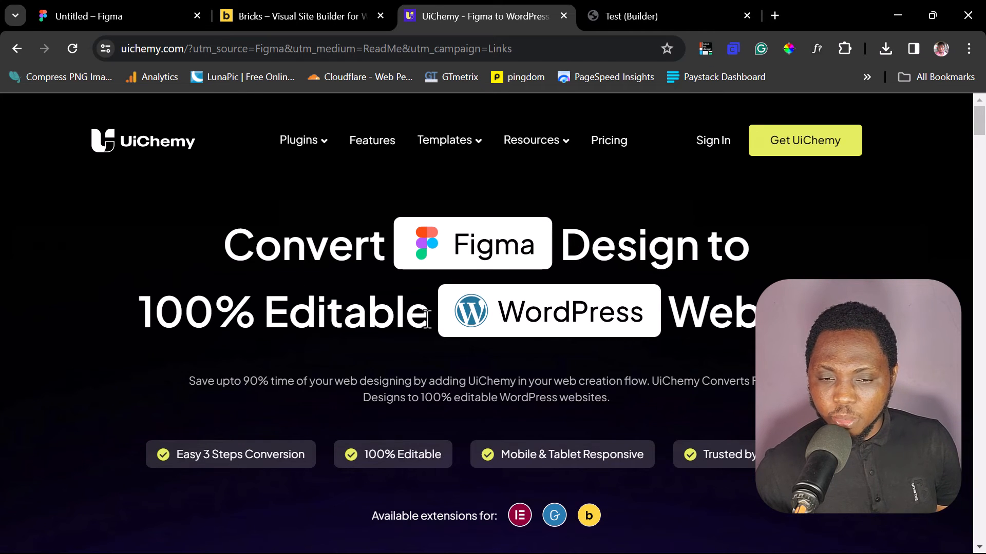
- Scroll through the UiChemy website to review its converters and plugin download
scroll(427, 316, "down", 10)
scroll(427, 319, "up", 5)
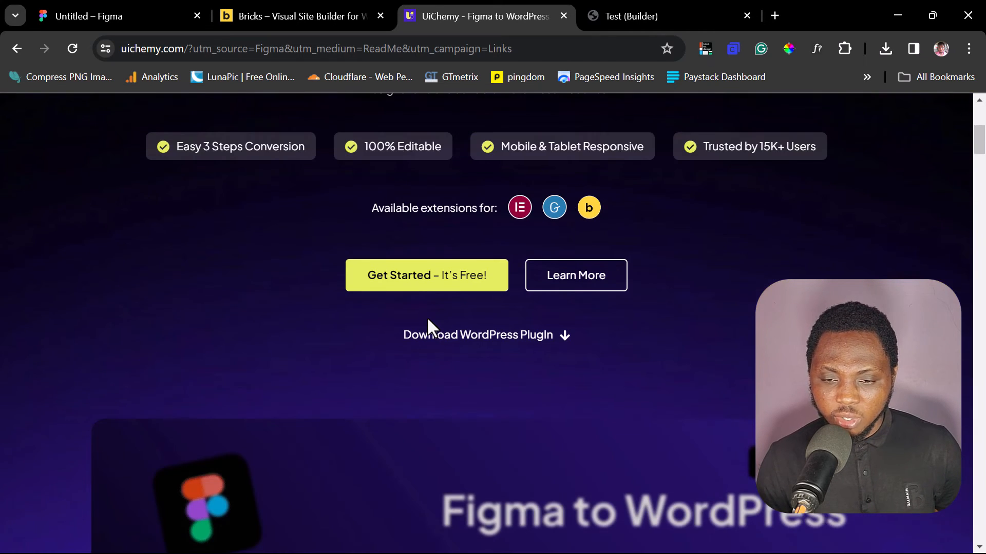
scroll(427, 316, "down", 4)
scroll(427, 330, "up", 3)
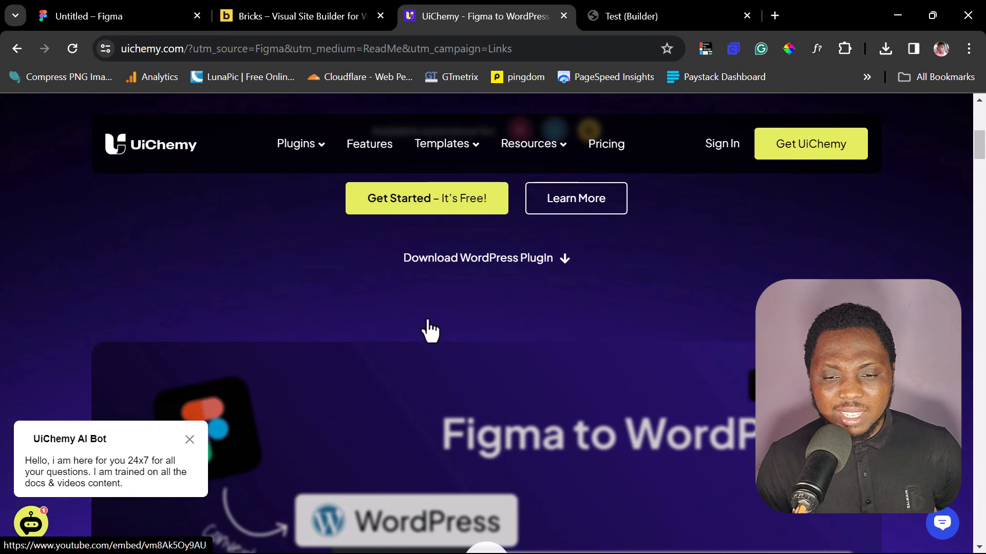
scroll(409, 246, "down", 15)
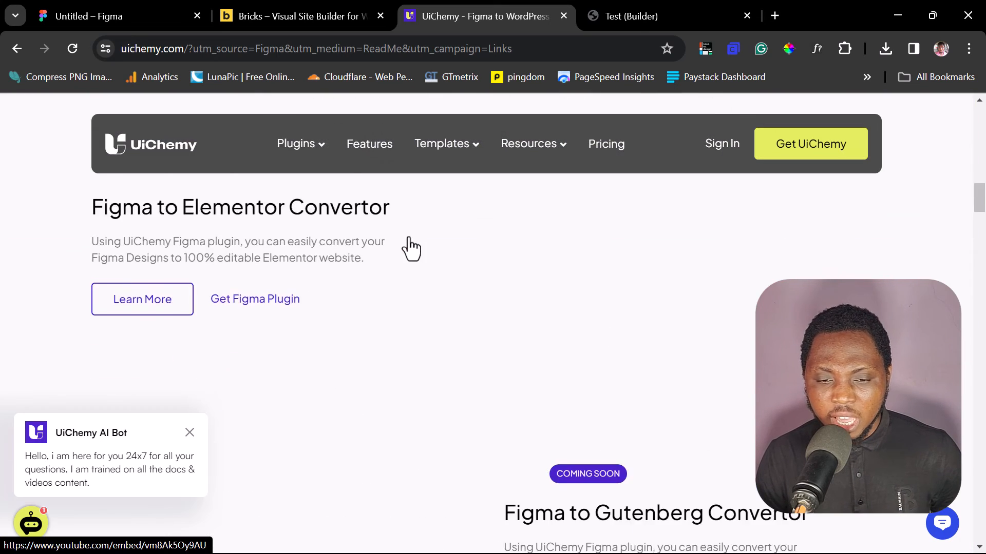
- Scroll down the UiChemy website to review its pricing plans and the features each plan includes
scroll(409, 246, "down", 12)
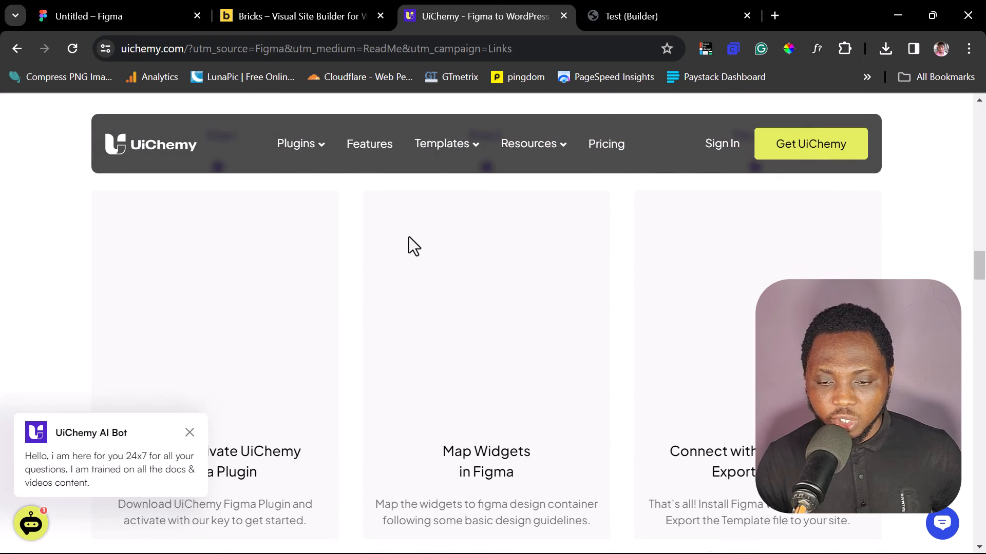
scroll(409, 238, "down", 12)
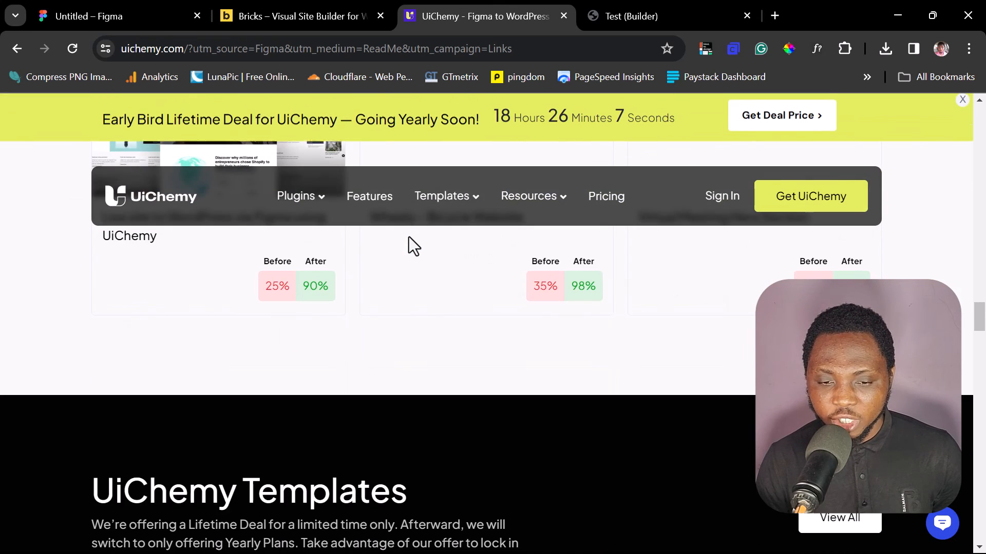
scroll(408, 236, "down", 10)
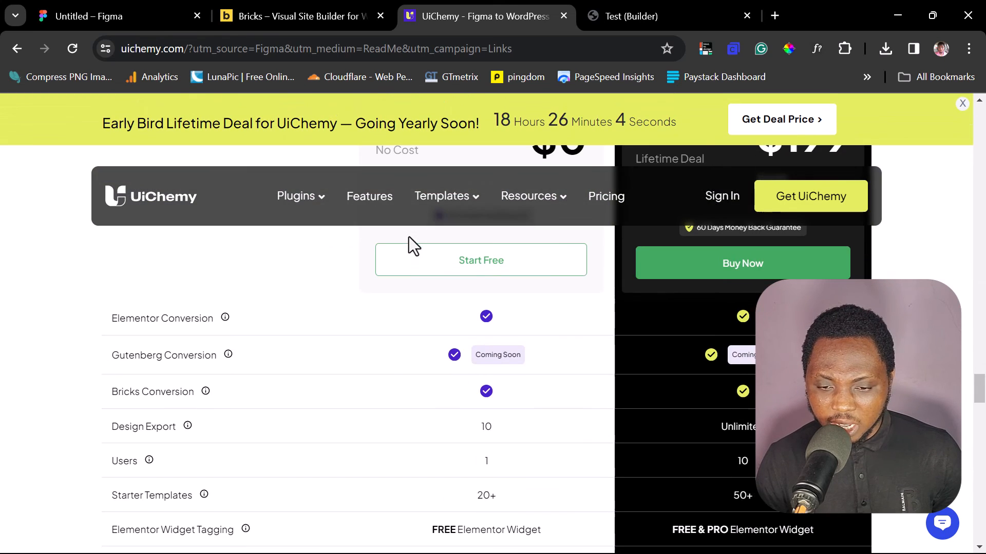
scroll(408, 236, "up", 4)
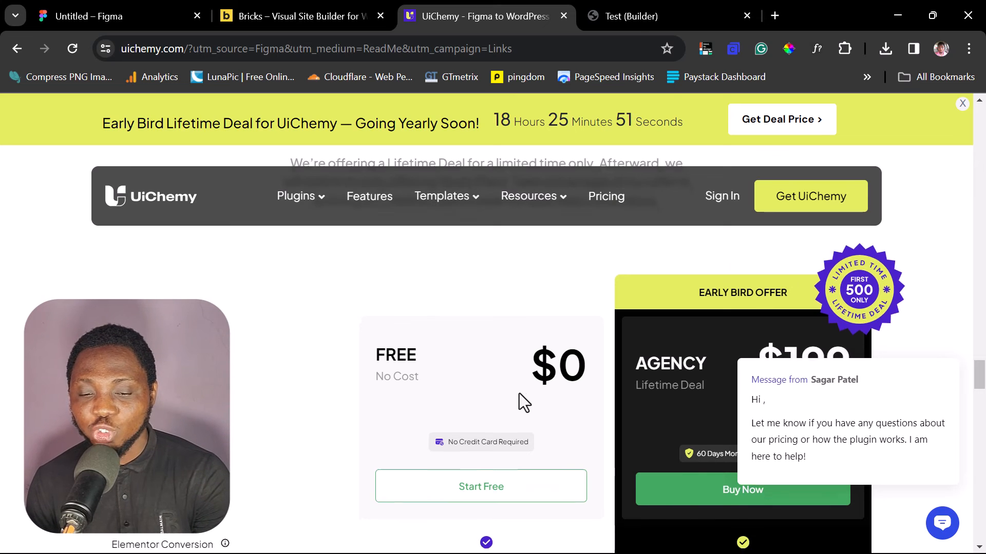
scroll(519, 393, "down", 3)
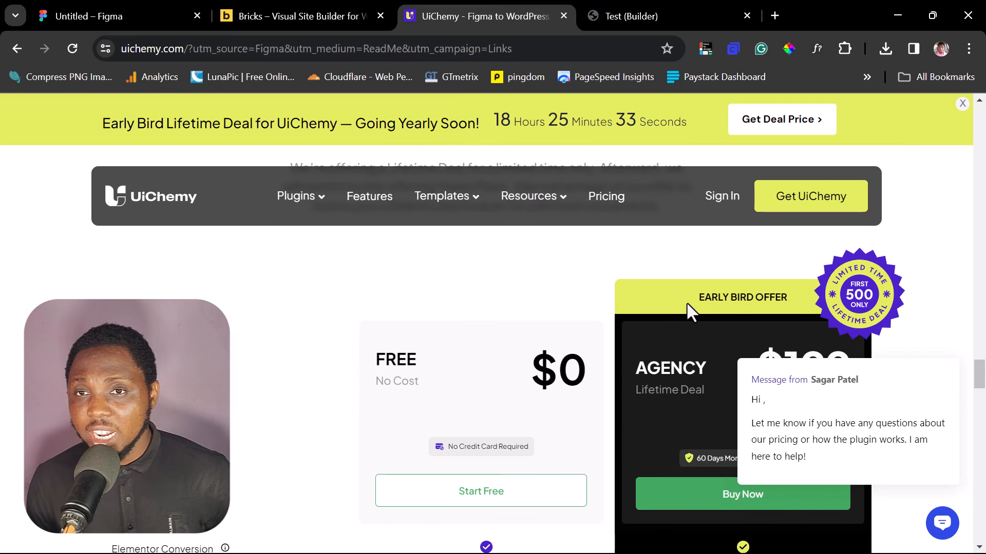
scroll(686, 302, "down", 2)
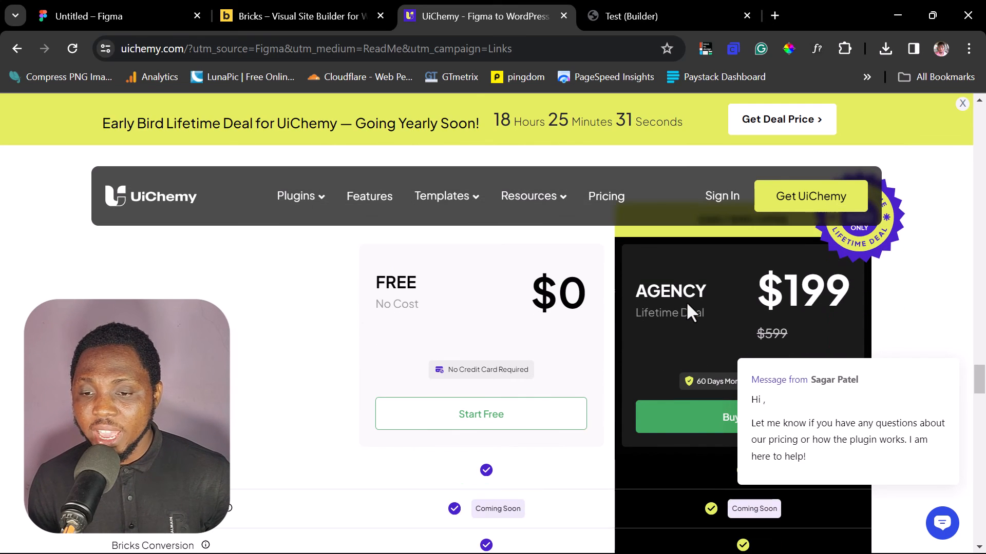